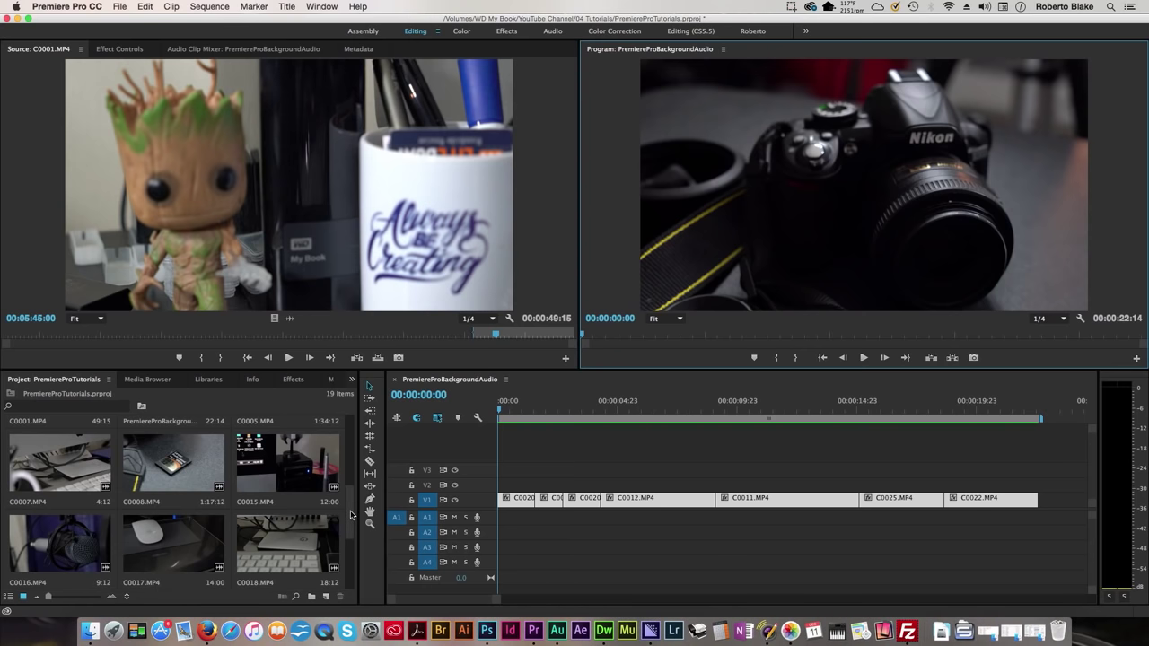
- Drag the brand-new-age mp3 from the Finder 04 Tutorials window into Premiere's Project panel
scroll(352, 514, "down", 3)
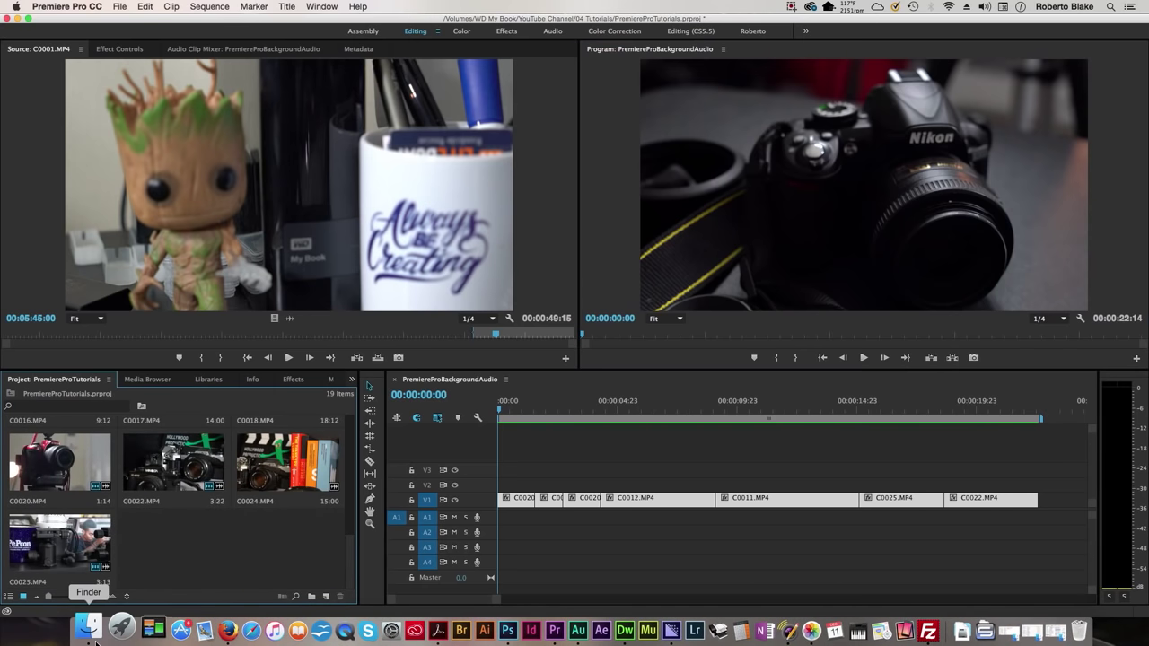
left_click(95, 639)
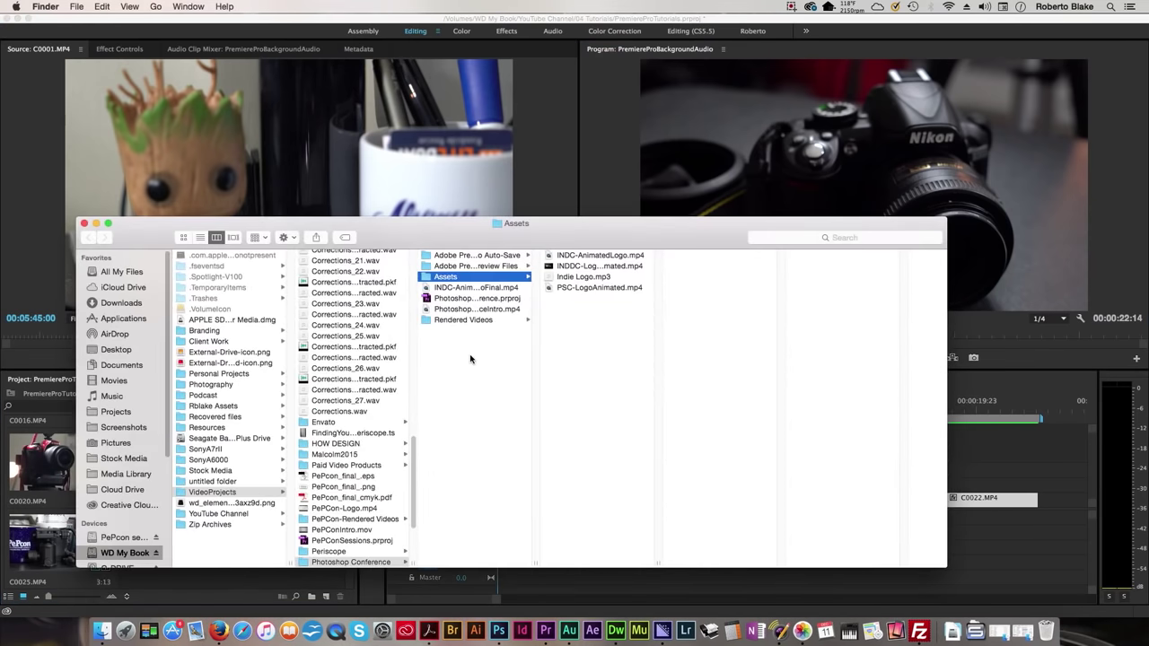
left_click(96, 224)
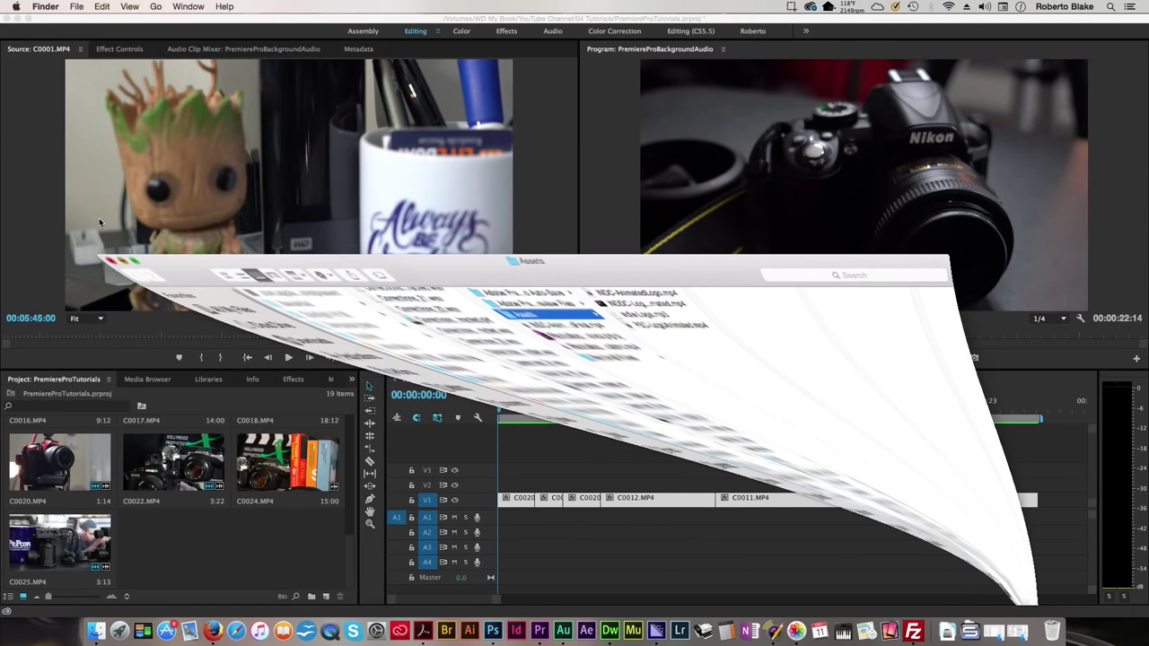
left_click(1016, 641)
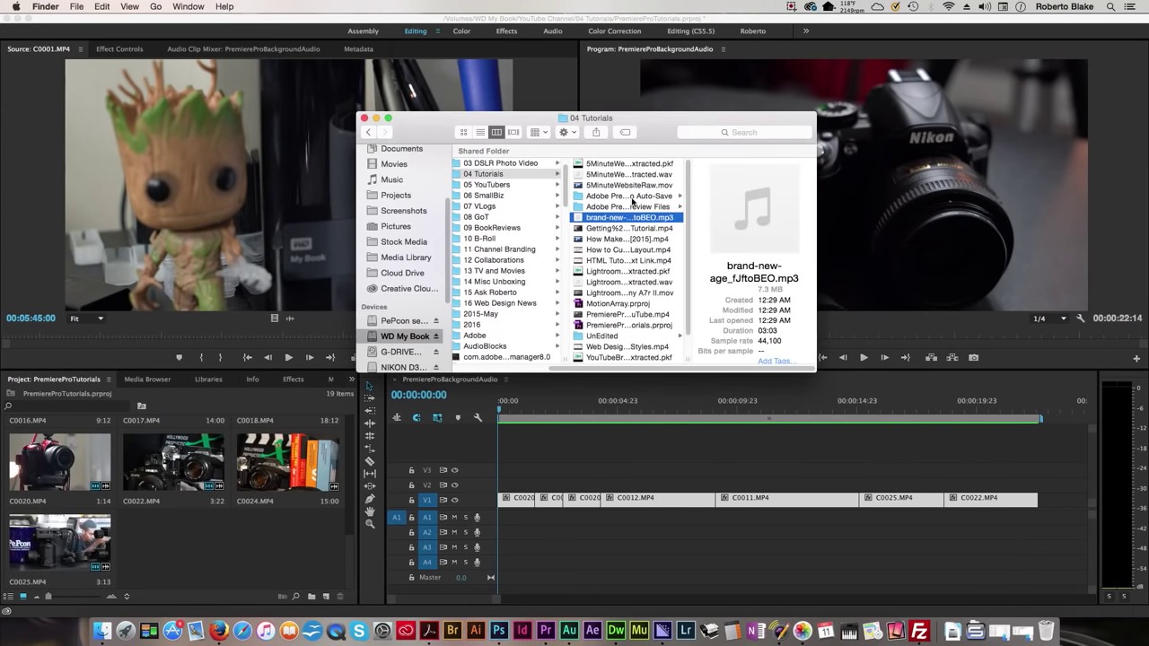
left_click_drag(580, 221, 110, 564)
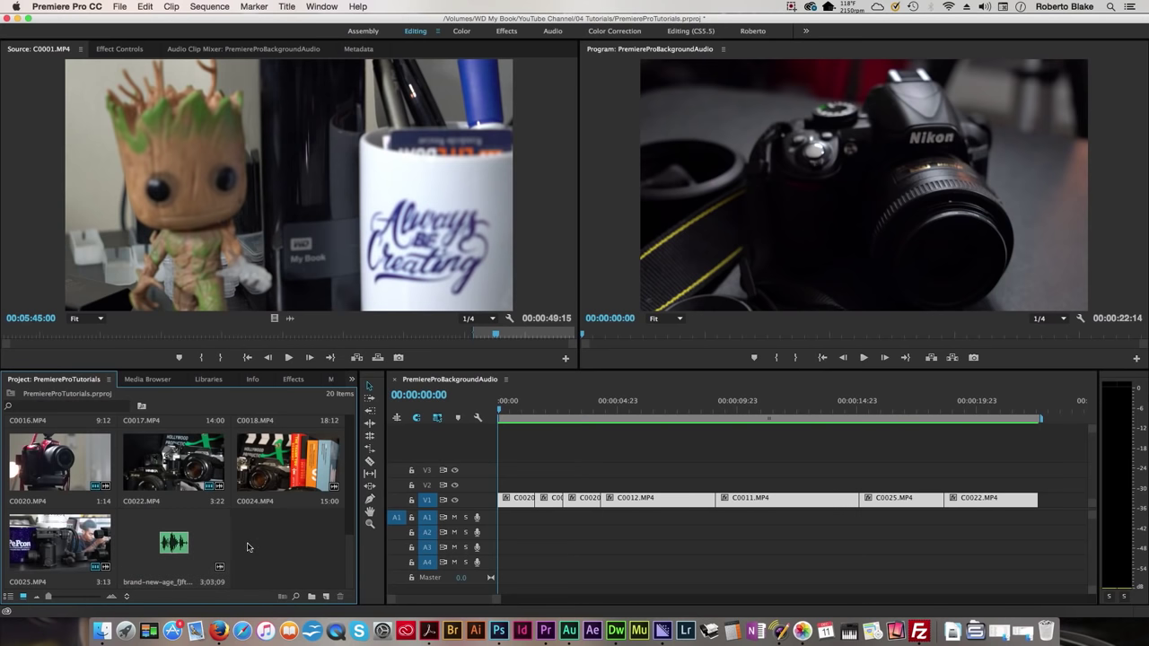
- Load the brand-new-age mp3 in the Source monitor, with its In point at the start and its Out point at 00;00;40;05
double_click(175, 537)
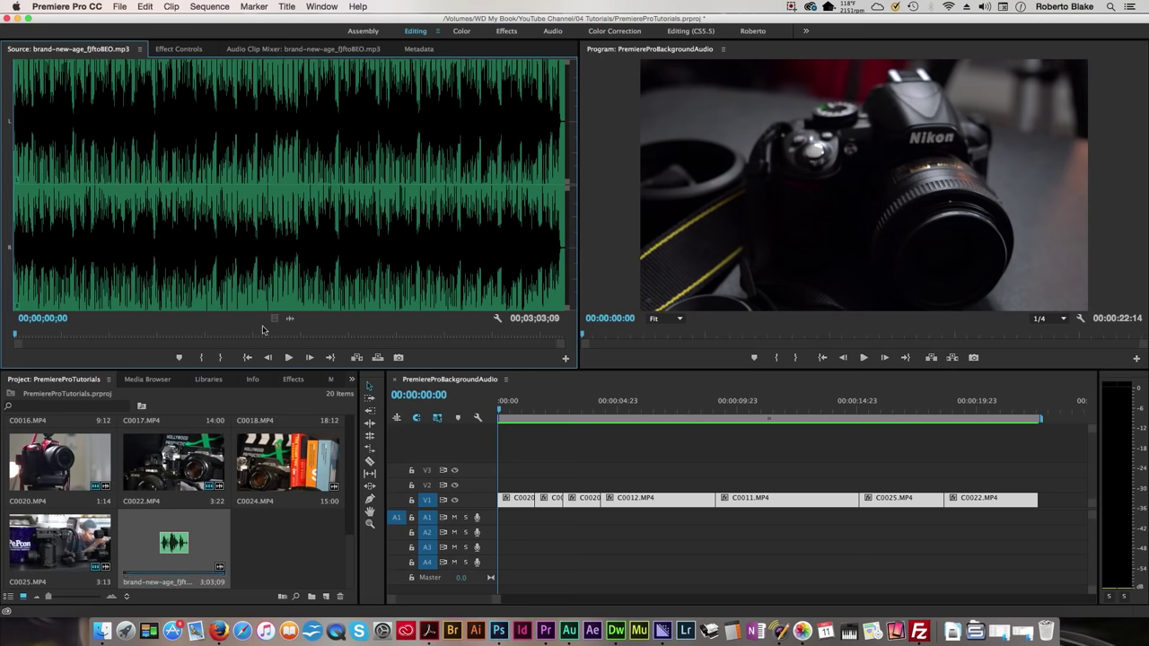
left_click(34, 336)
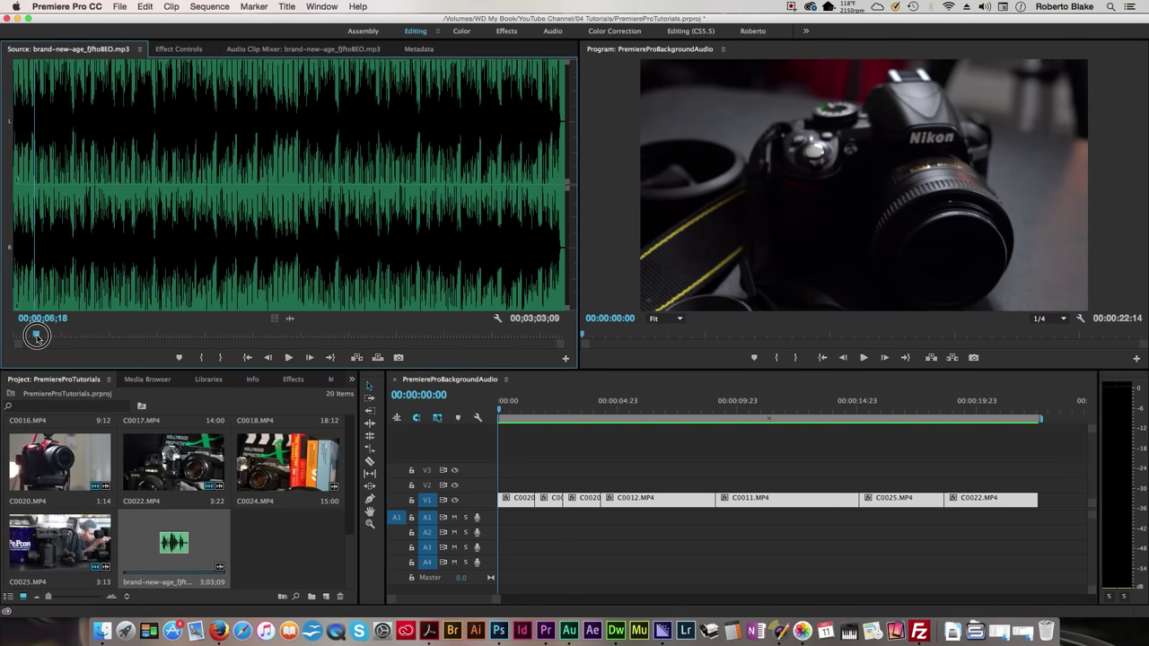
left_click(202, 358)
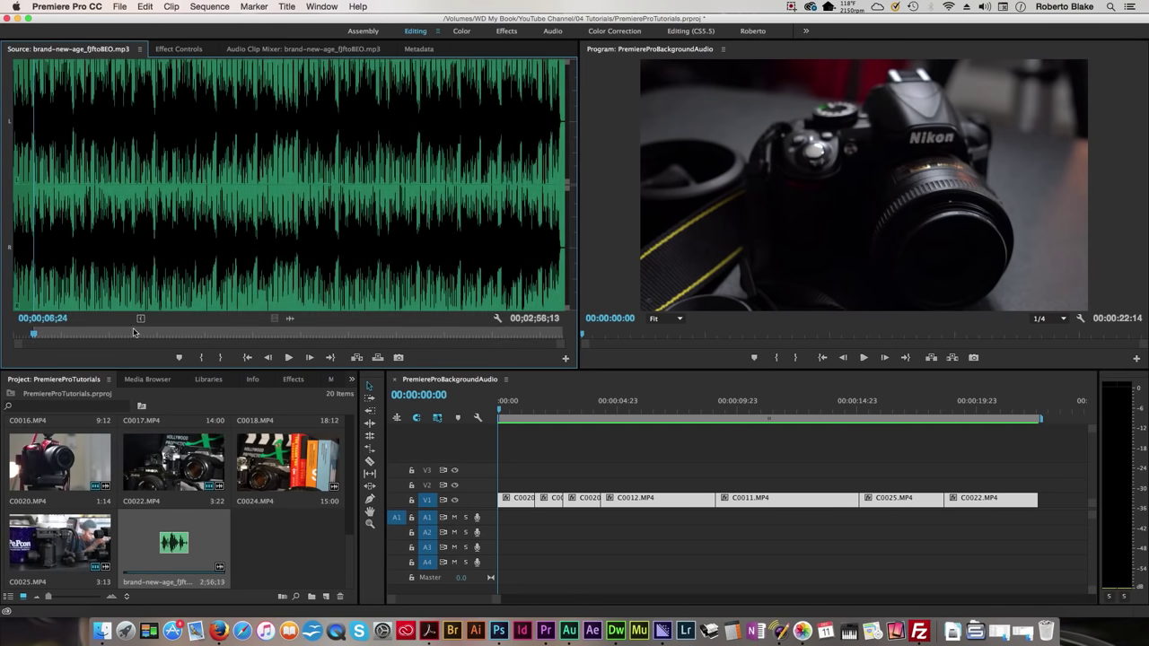
left_click(135, 334)
left_click(220, 357)
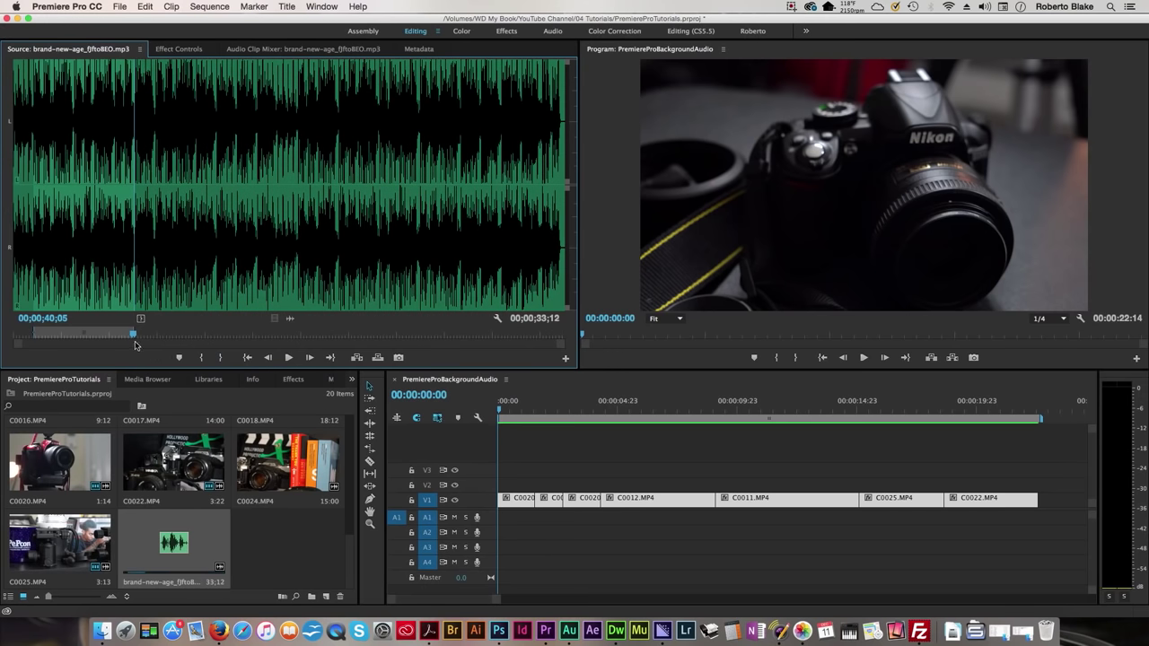
left_click_drag(34, 332, 8, 332)
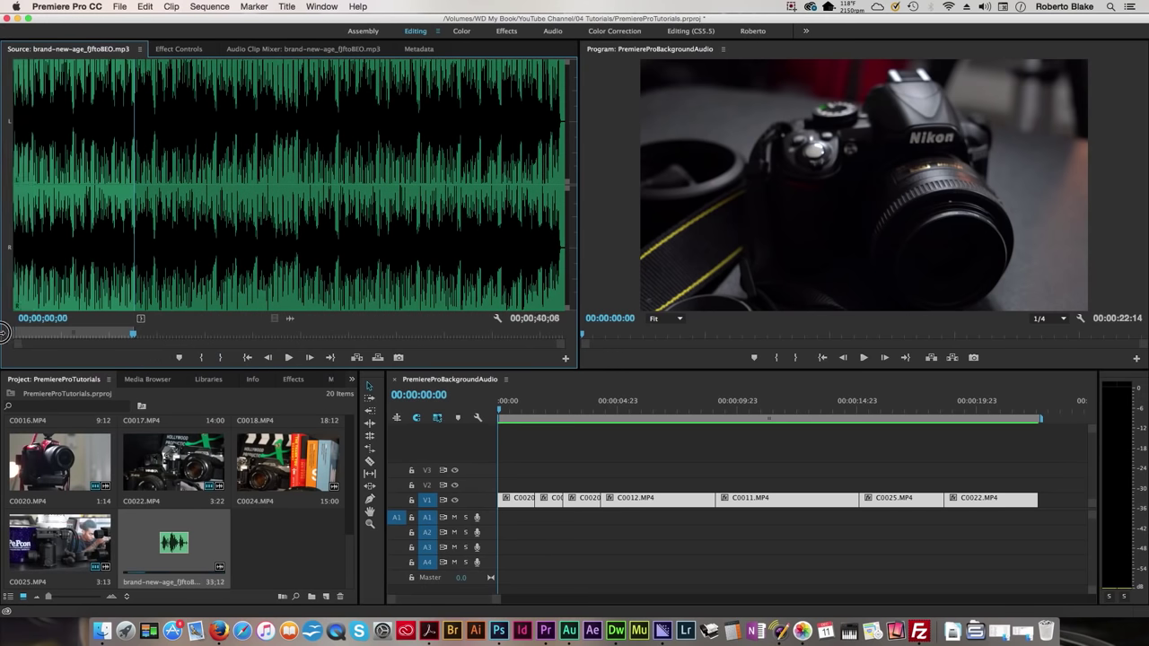
left_click_drag(136, 336, 77, 339)
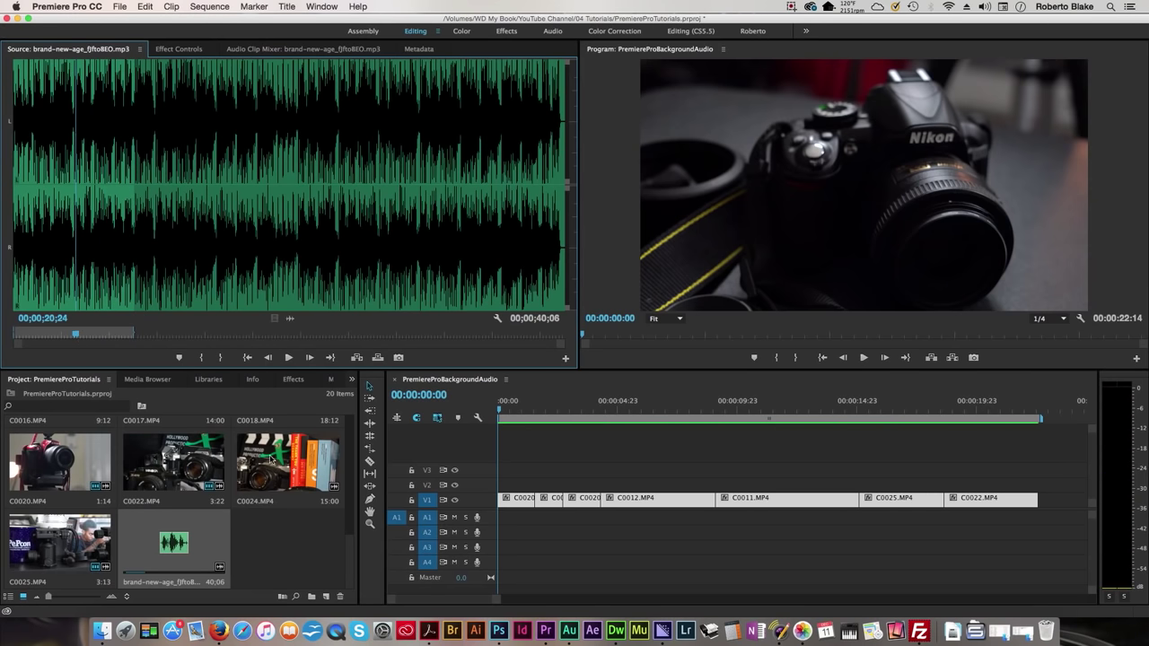
- Place the music on A1 and razor off the part past the video's end at 00;00;22;14
left_click_drag(177, 549, 501, 518)
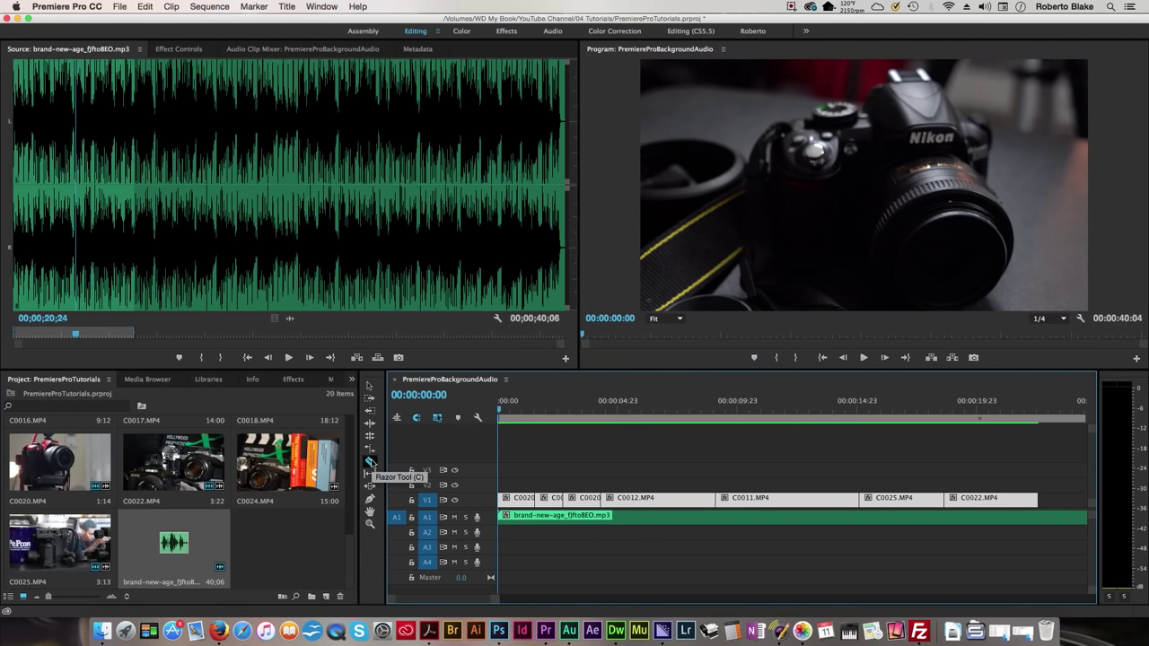
left_click(370, 462)
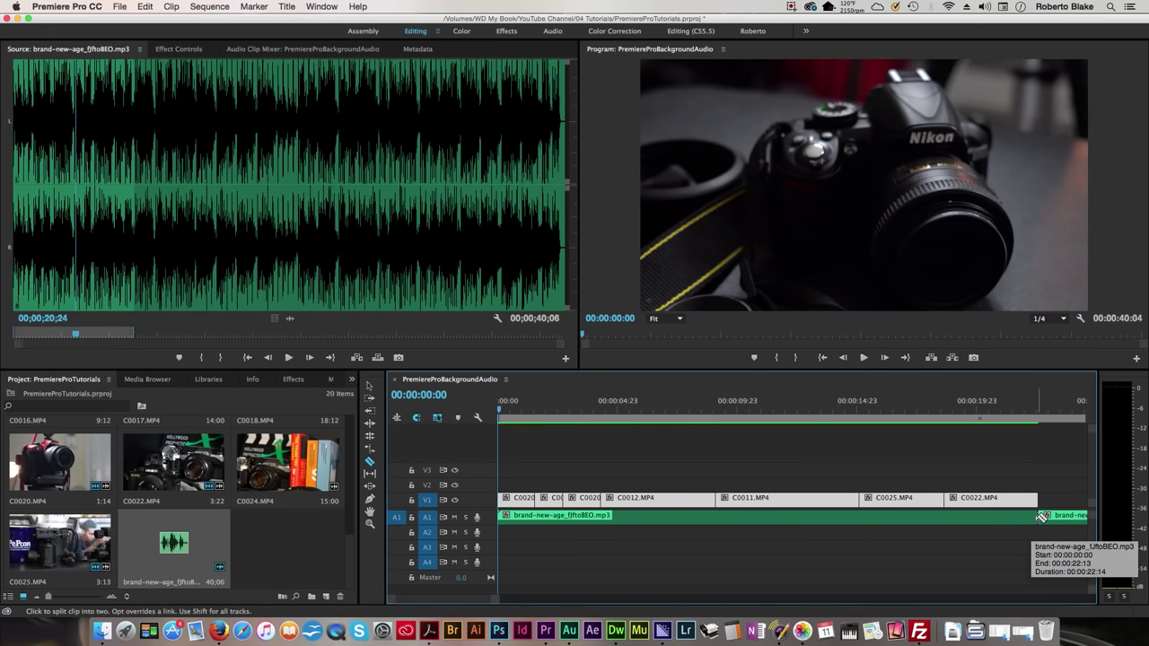
left_click(1042, 518)
key("v")
key("Delete")
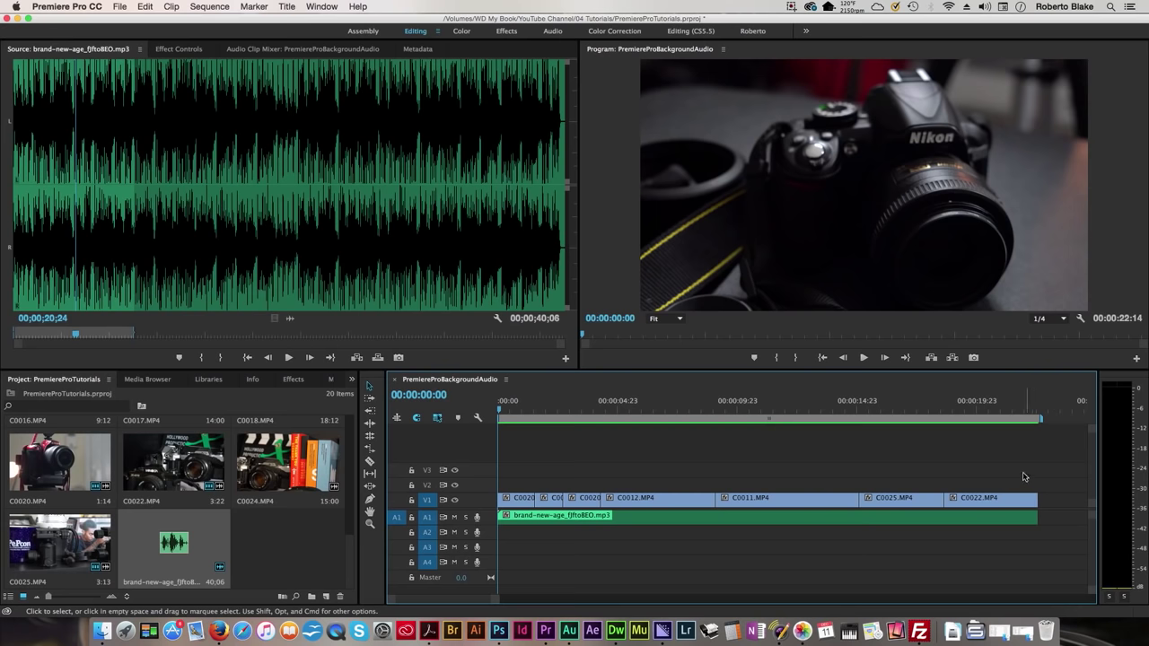
- Choose Expand All Tracks from the Timeline Display Settings menu
left_click(478, 417)
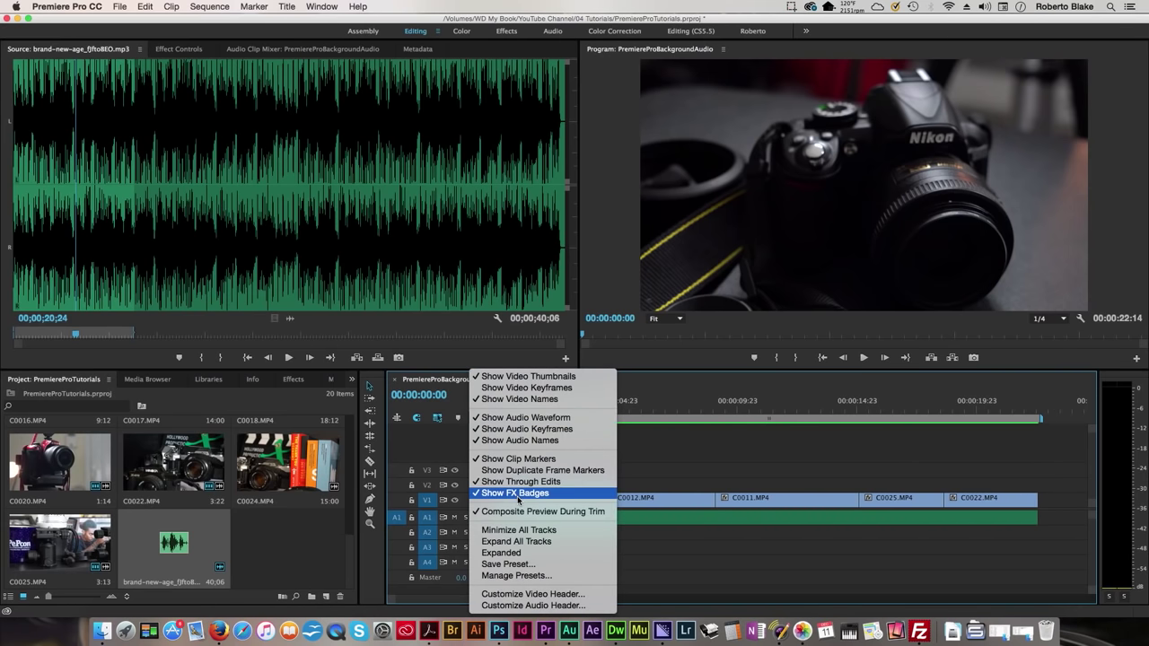
left_click(539, 541)
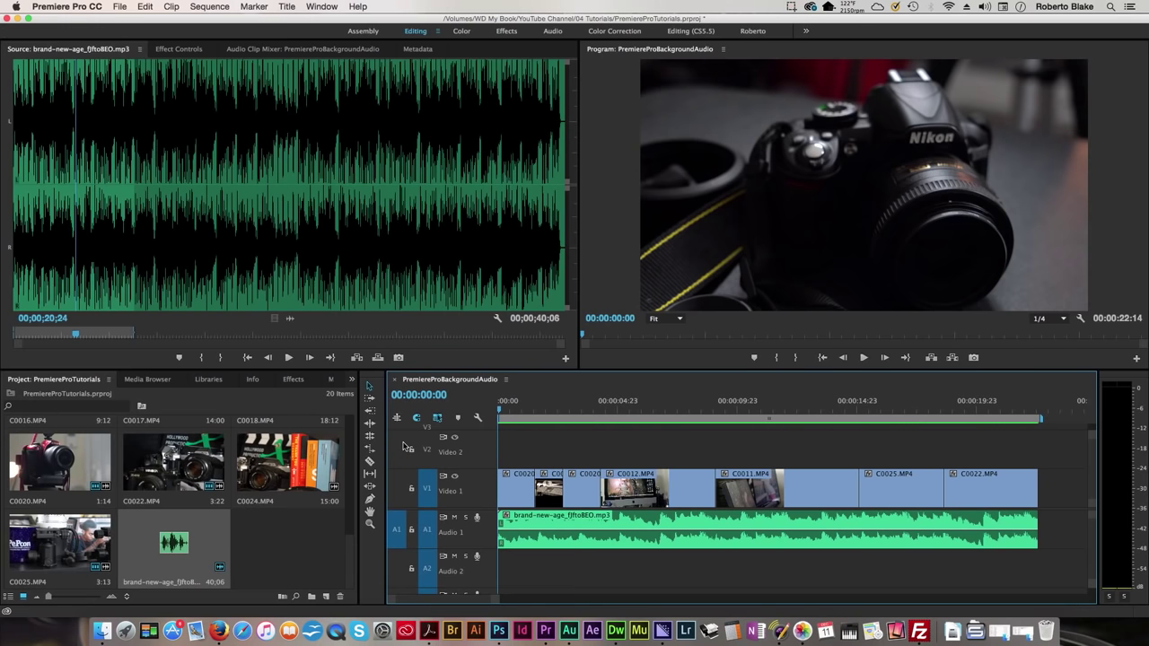
- Locate Exponential Fade under Audio Transitions > Crossfade in the Effects panel
left_click(296, 381)
left_click(66, 395)
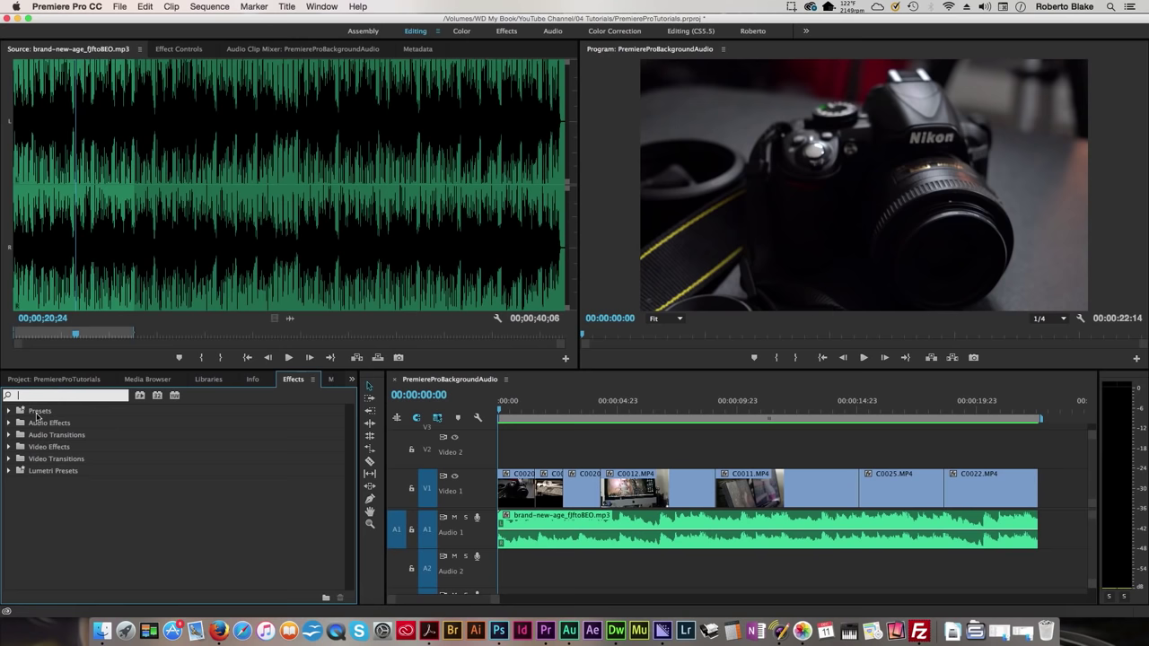
left_click(8, 424)
scroll(49, 467, "down", 3)
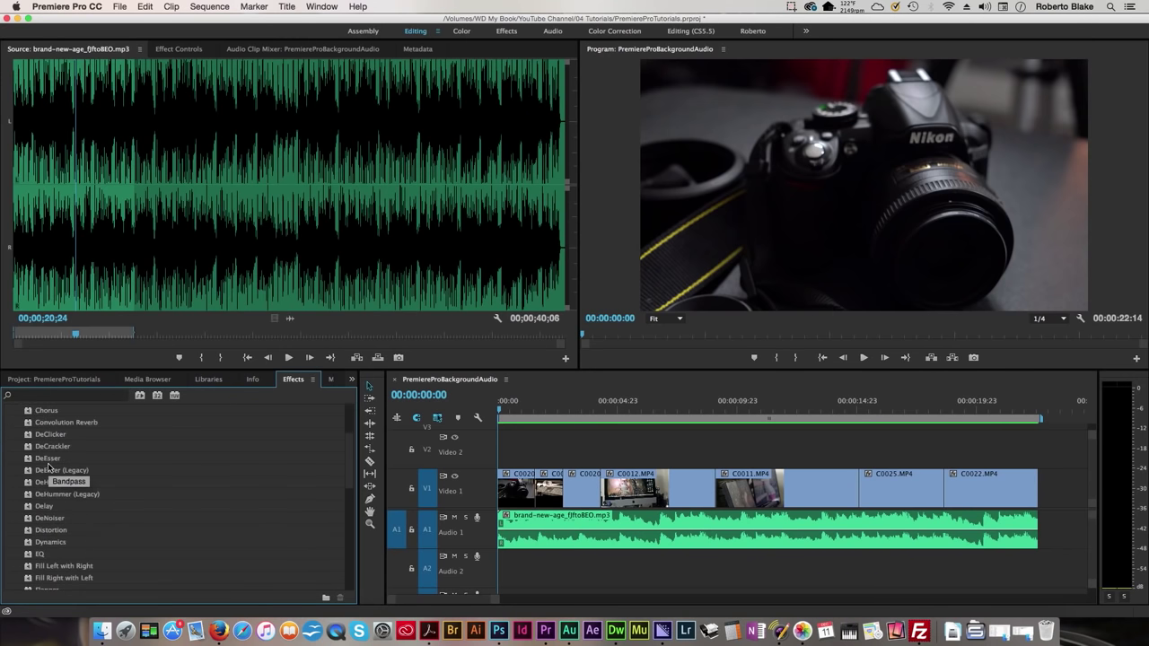
scroll(48, 467, "down", 10)
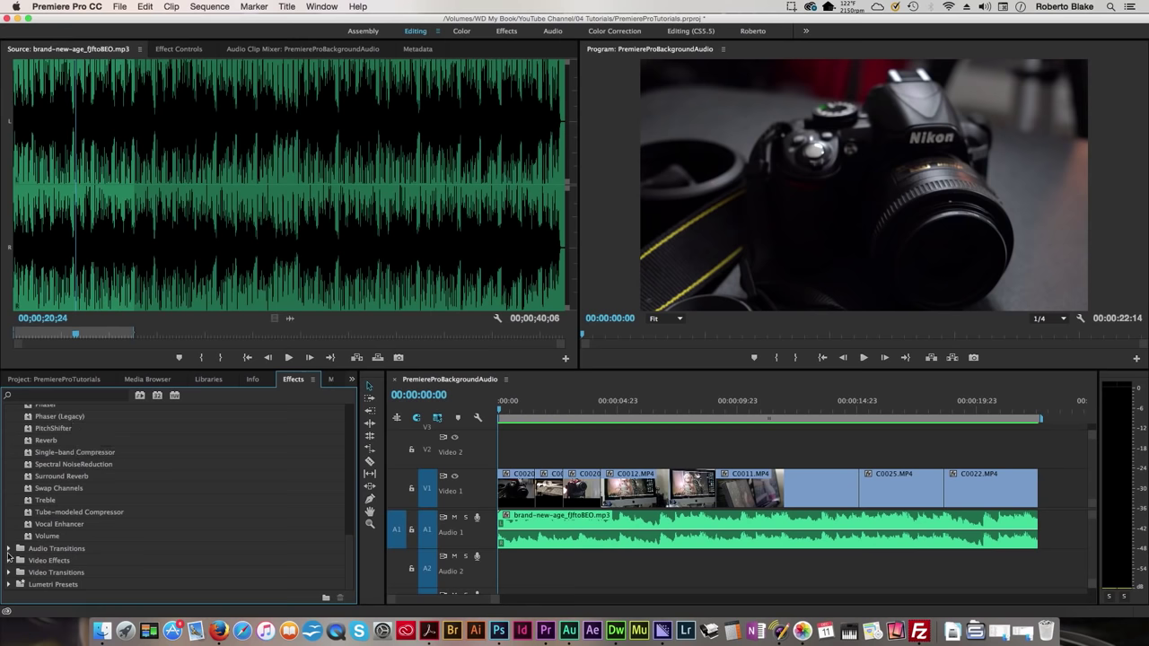
left_click(8, 548)
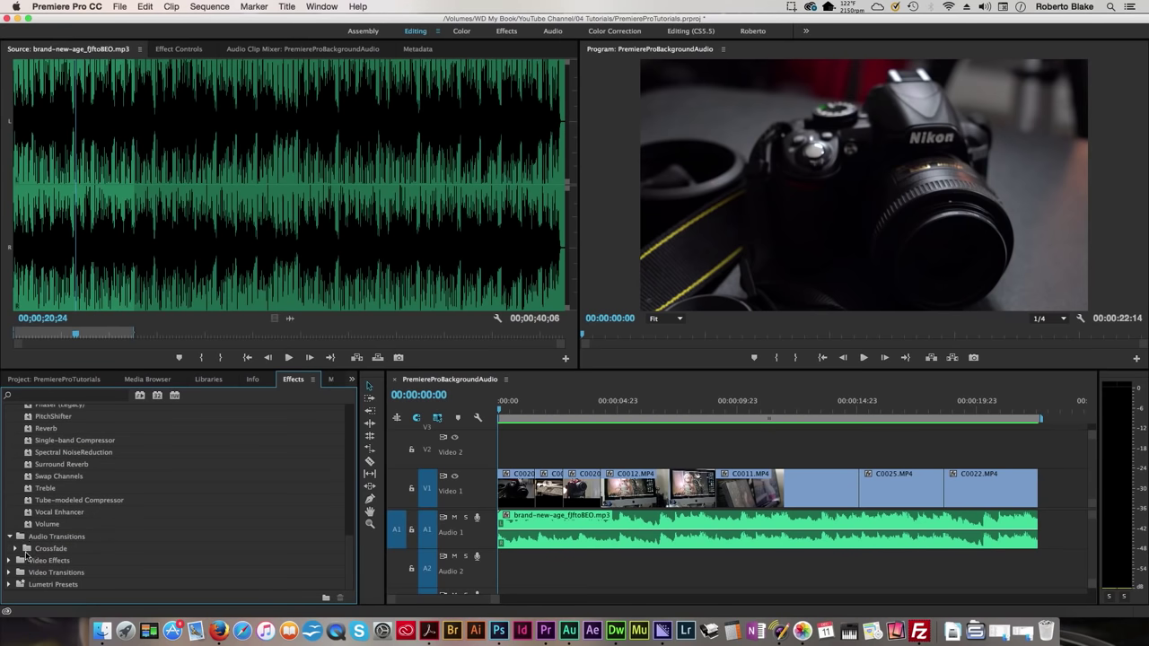
left_click(14, 548)
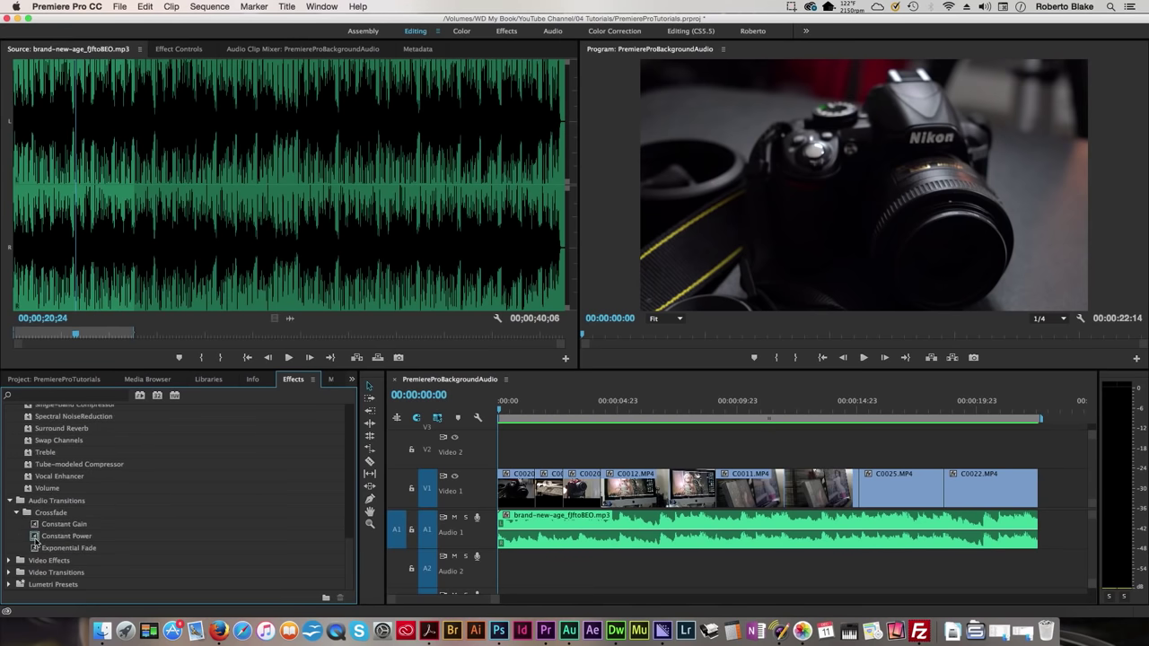
left_click(89, 551)
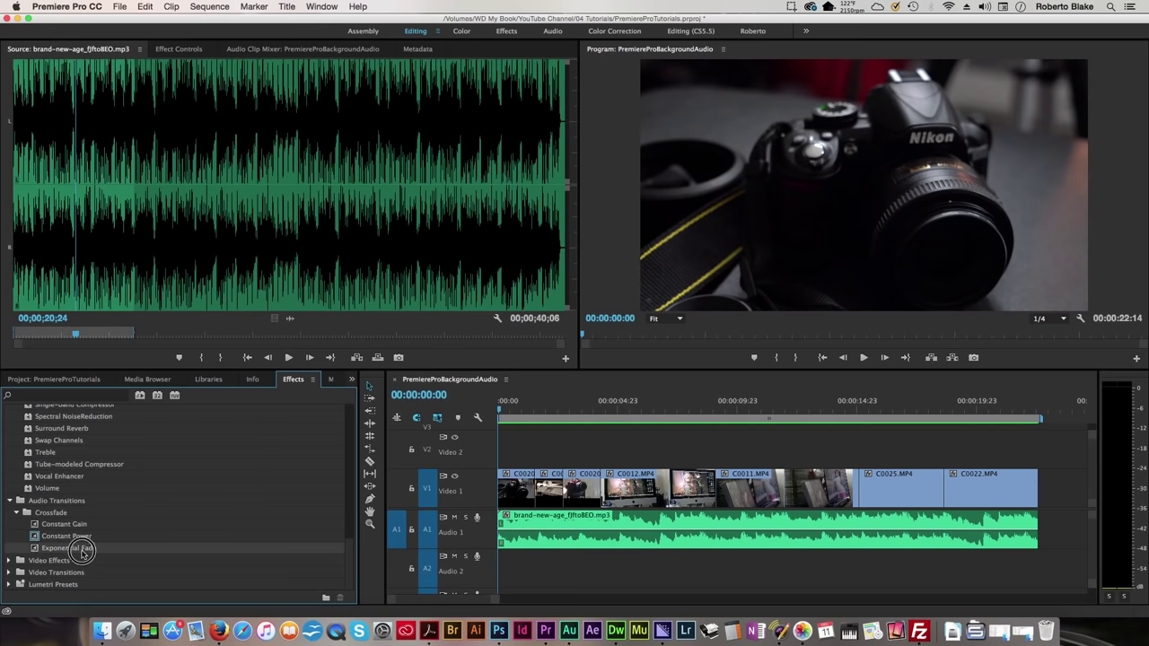
- Apply Exponential Fade to the start and end of the A1 music clip
left_click_drag(82, 551, 510, 534)
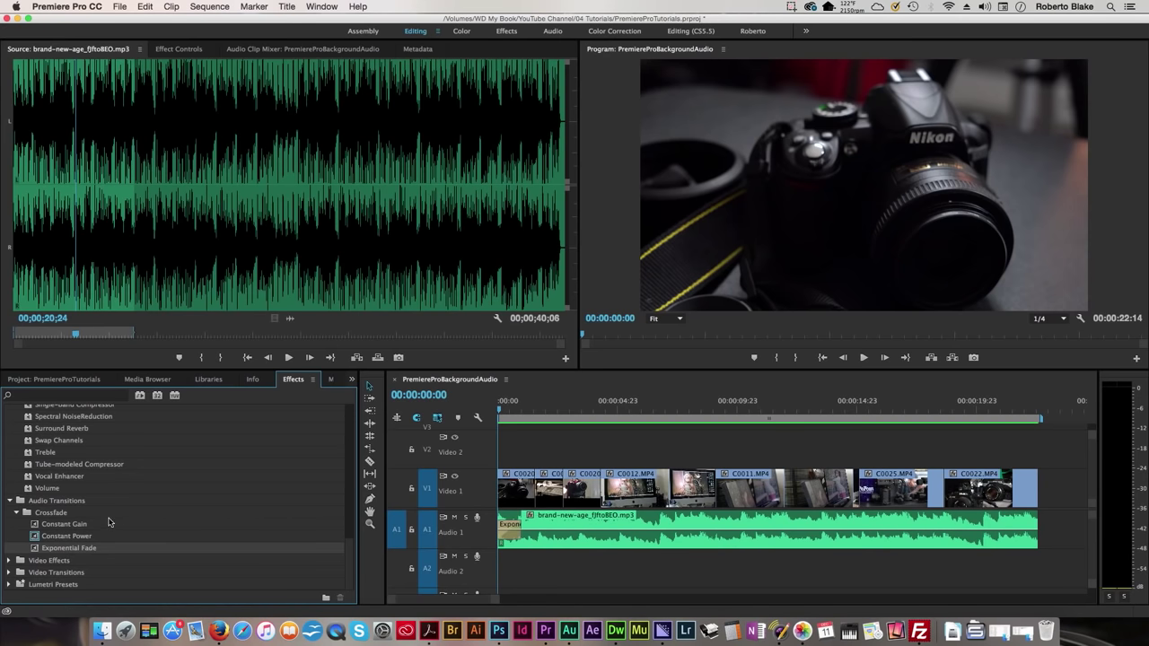
left_click_drag(85, 547, 1029, 527)
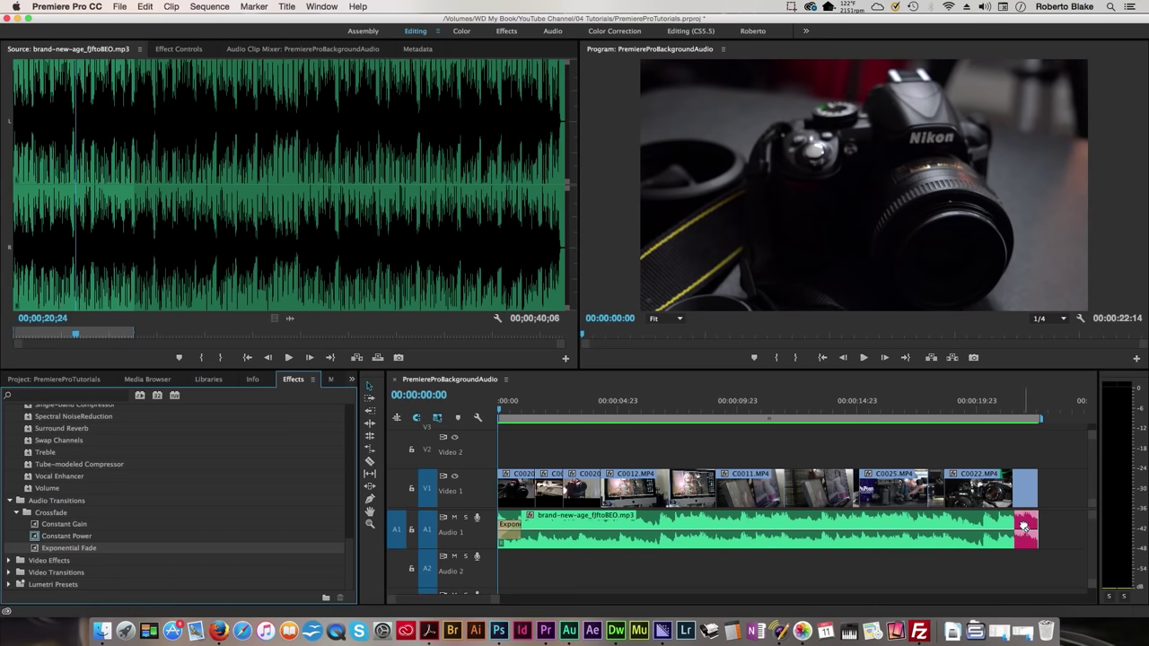
key("super+z")
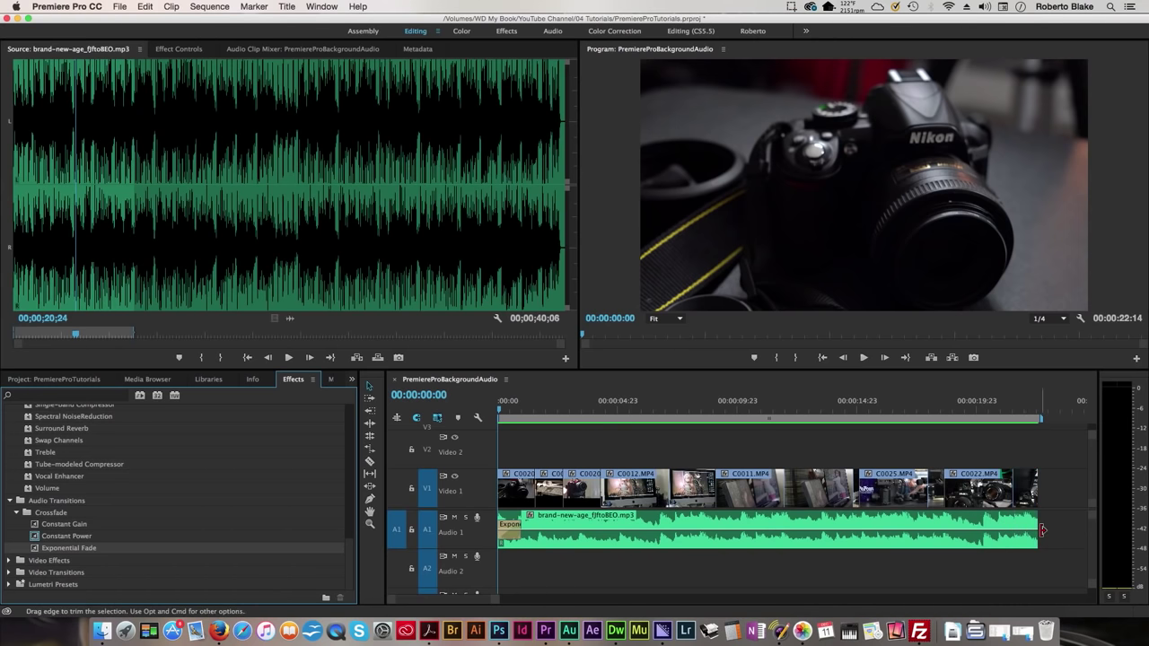
left_click_drag(88, 545, 1029, 528)
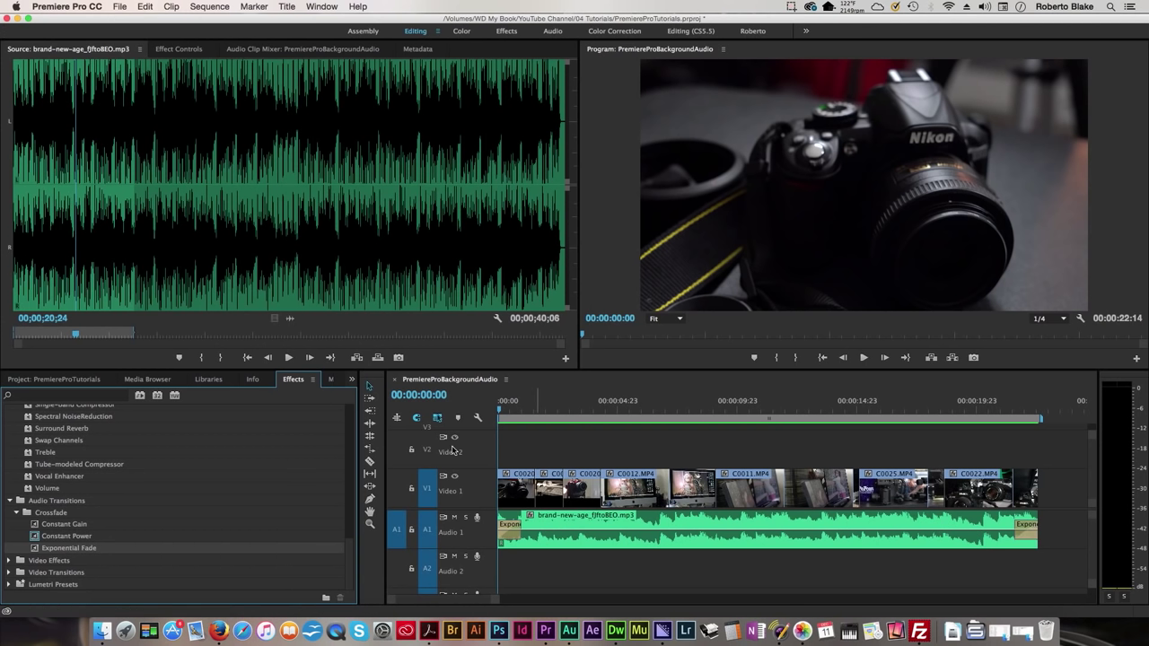
- Search Effects for 'dip' and apply Dip to Black at the start and end of V1
left_click(74, 396)
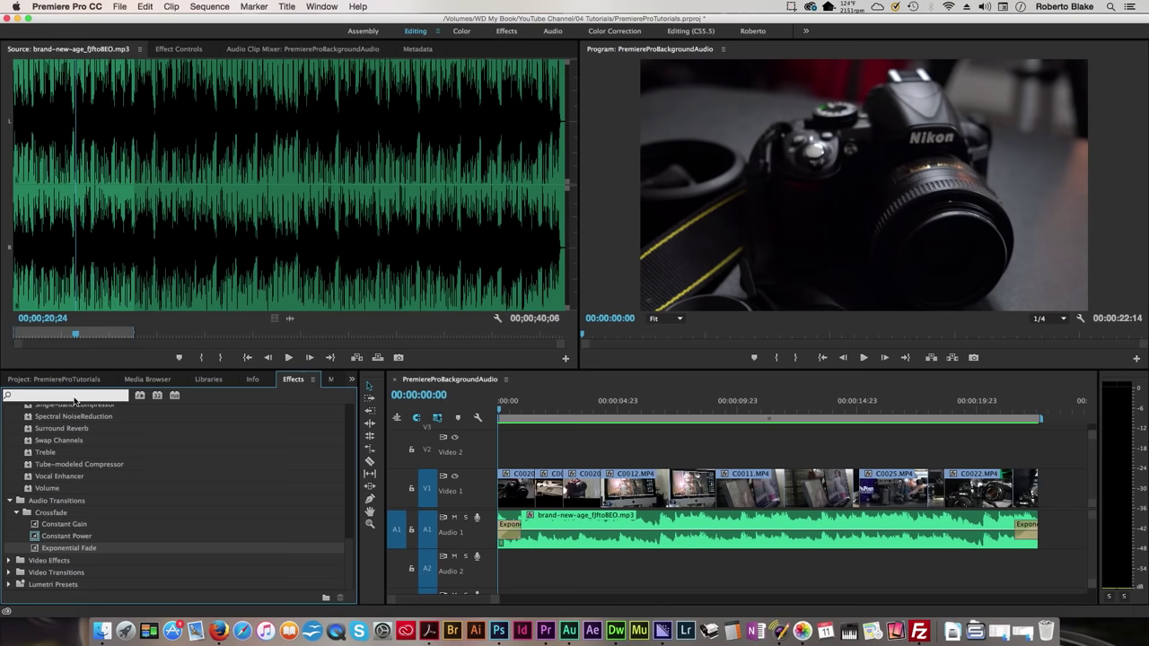
type("cros")
type("s")
key("BackSpace")
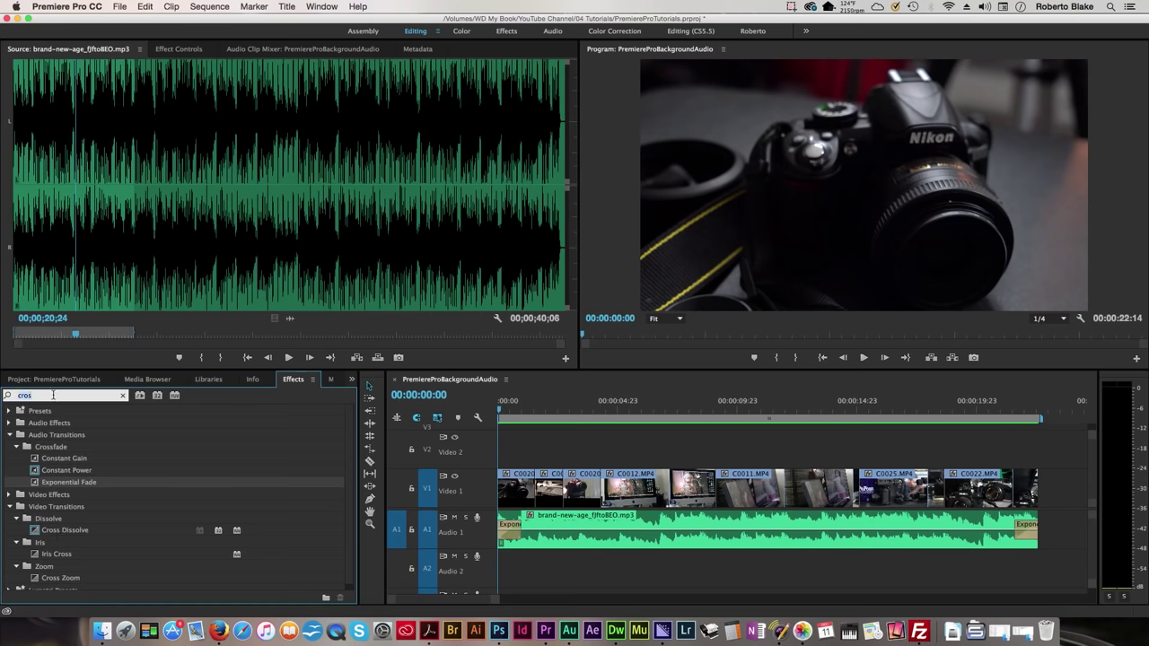
double_click(52, 395)
type("dip")
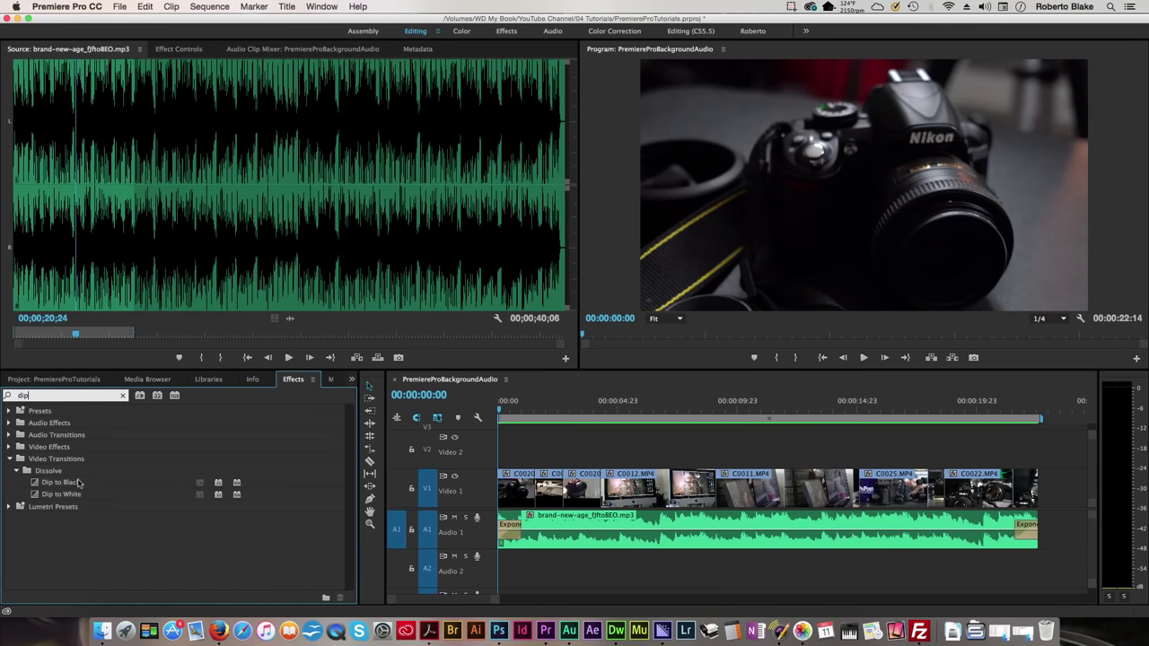
left_click_drag(80, 482, 504, 491)
left_click_drag(123, 484, 1019, 492)
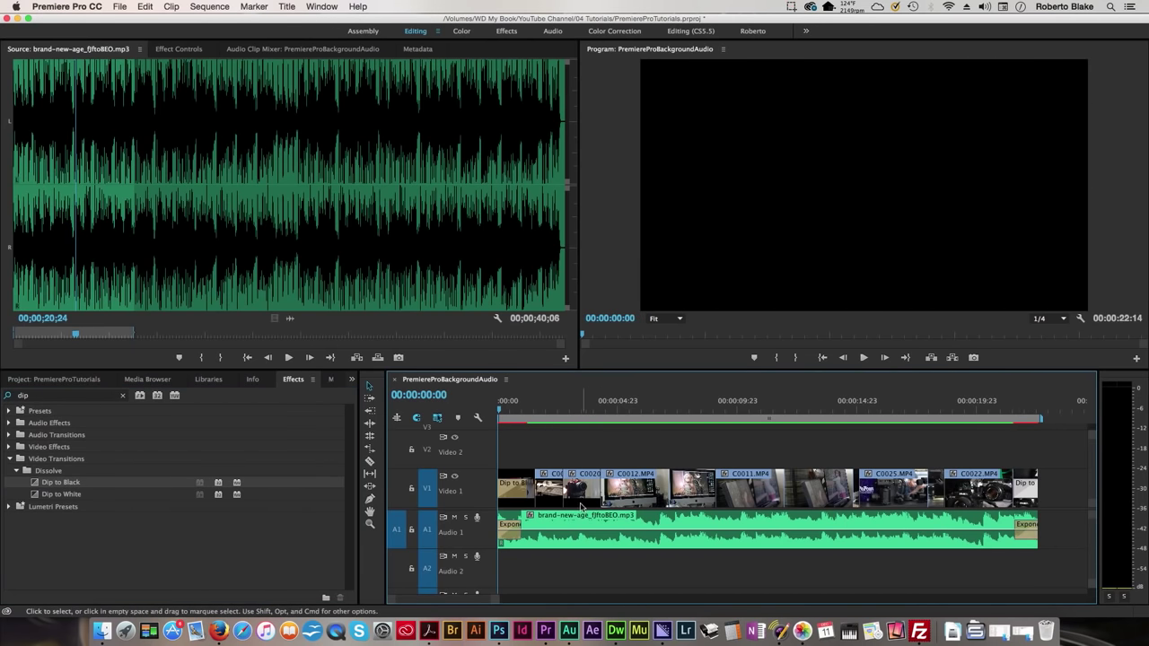
- Shorten the opening Dip to Black to 23 frames and preview the sequence
left_click_drag(522, 489, 517, 489)
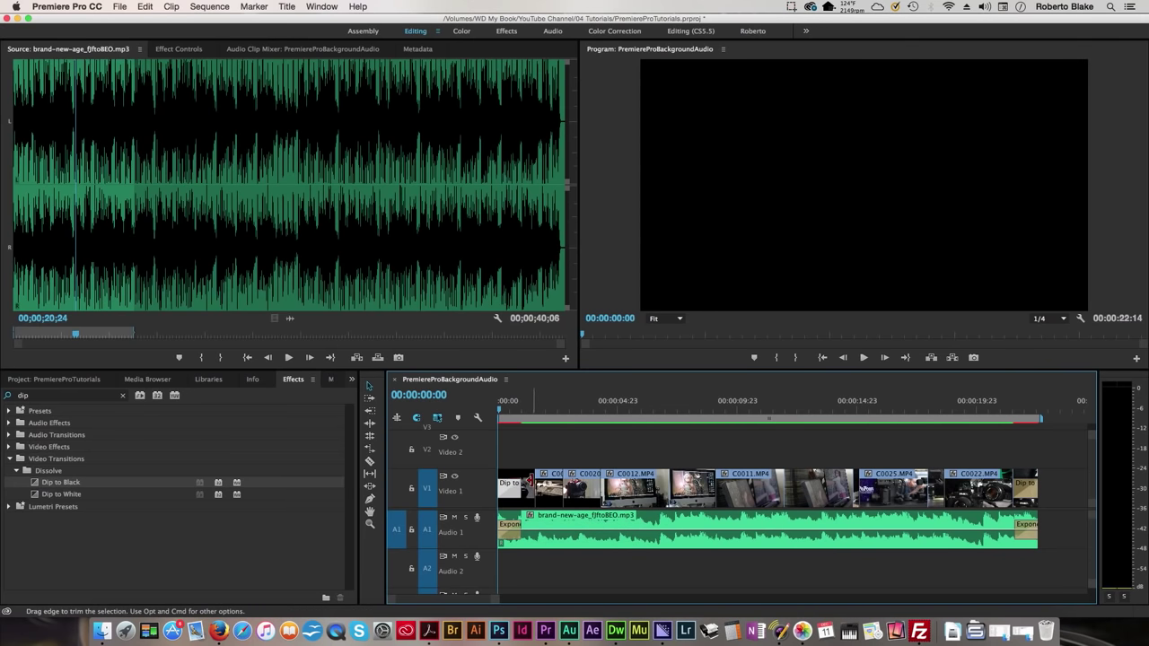
key("space")
left_click(500, 402)
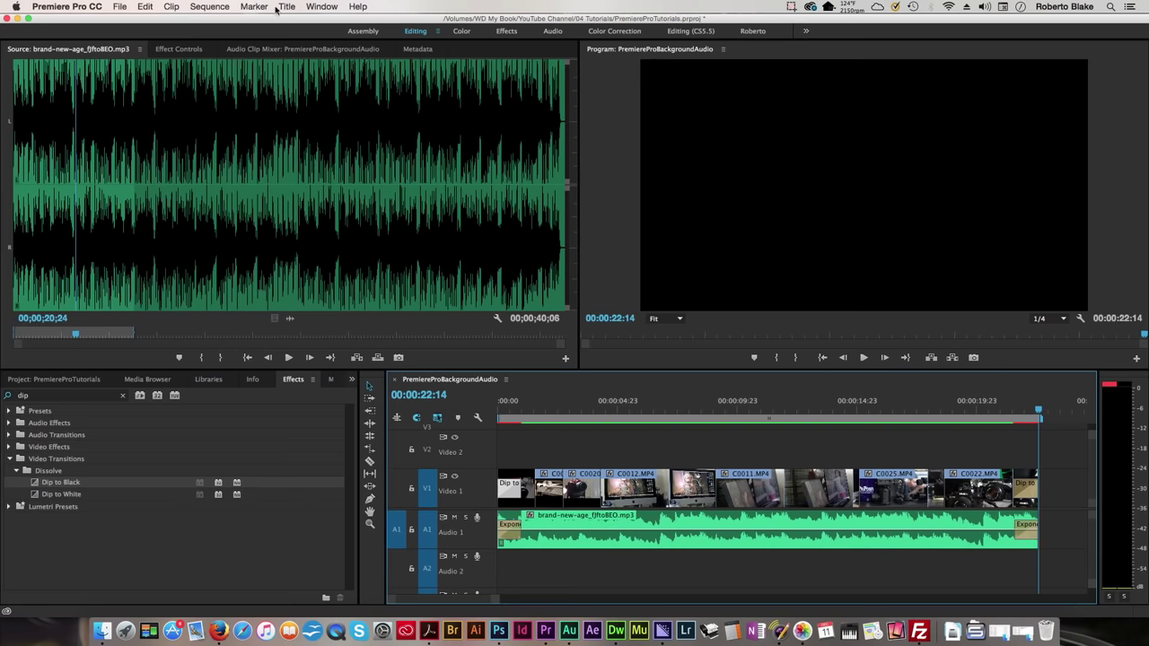
- Show the Audio Track Mixer and park the playhead at 00:00:02:06
left_click(319, 6)
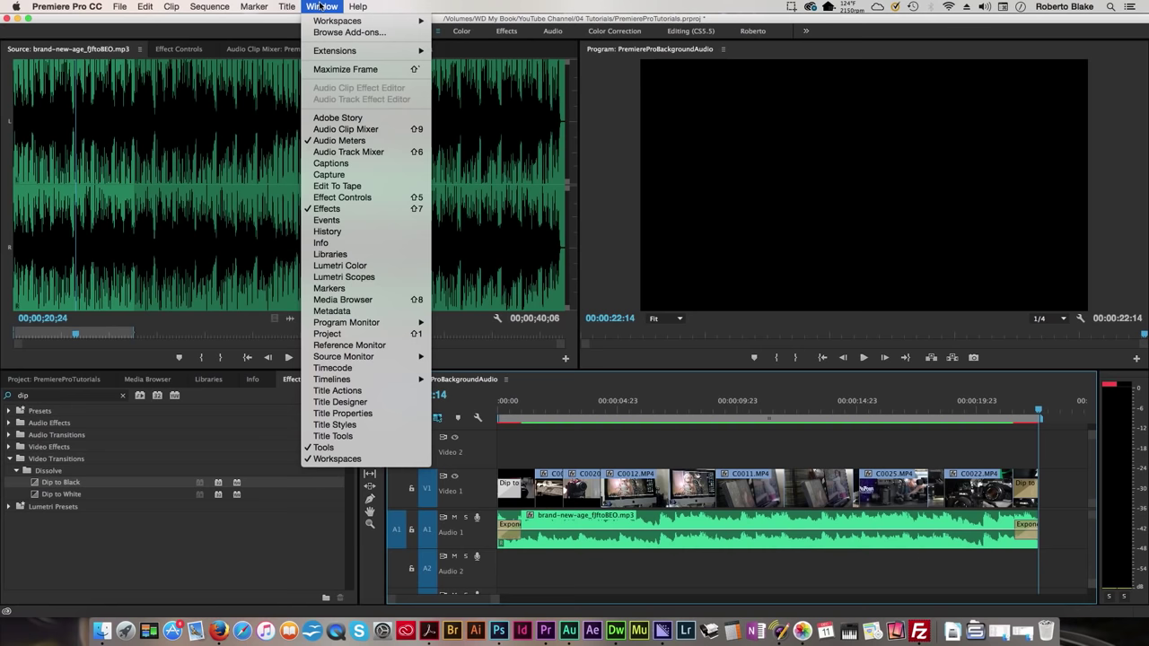
left_click(378, 152)
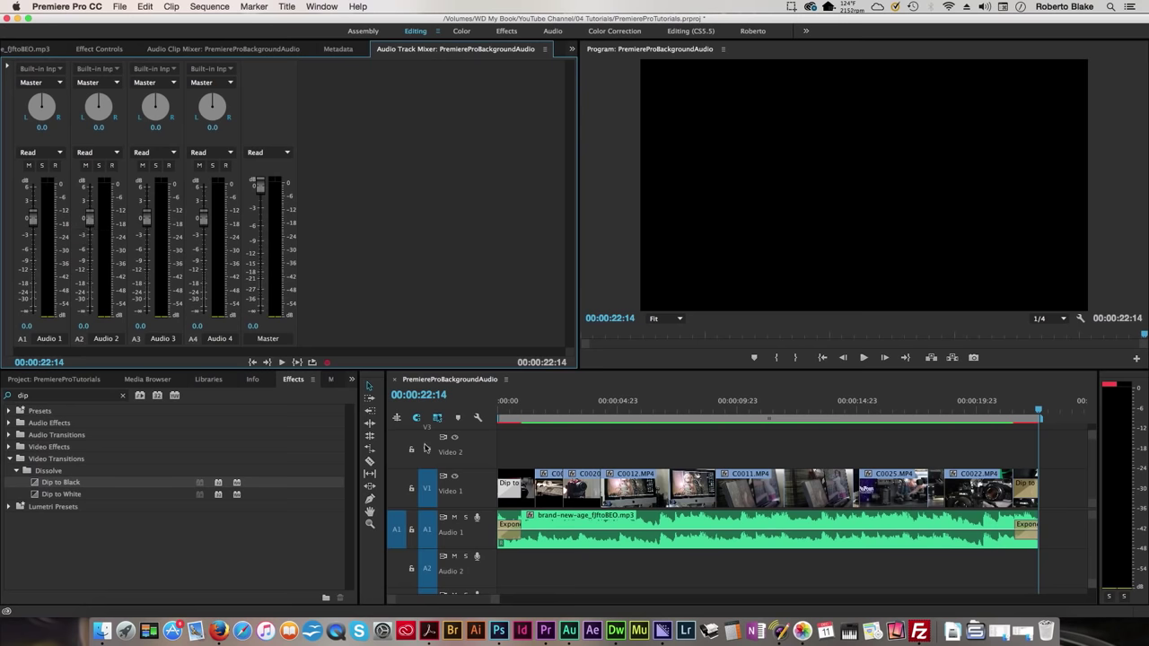
left_click(568, 403)
left_click_drag(567, 403, 551, 403)
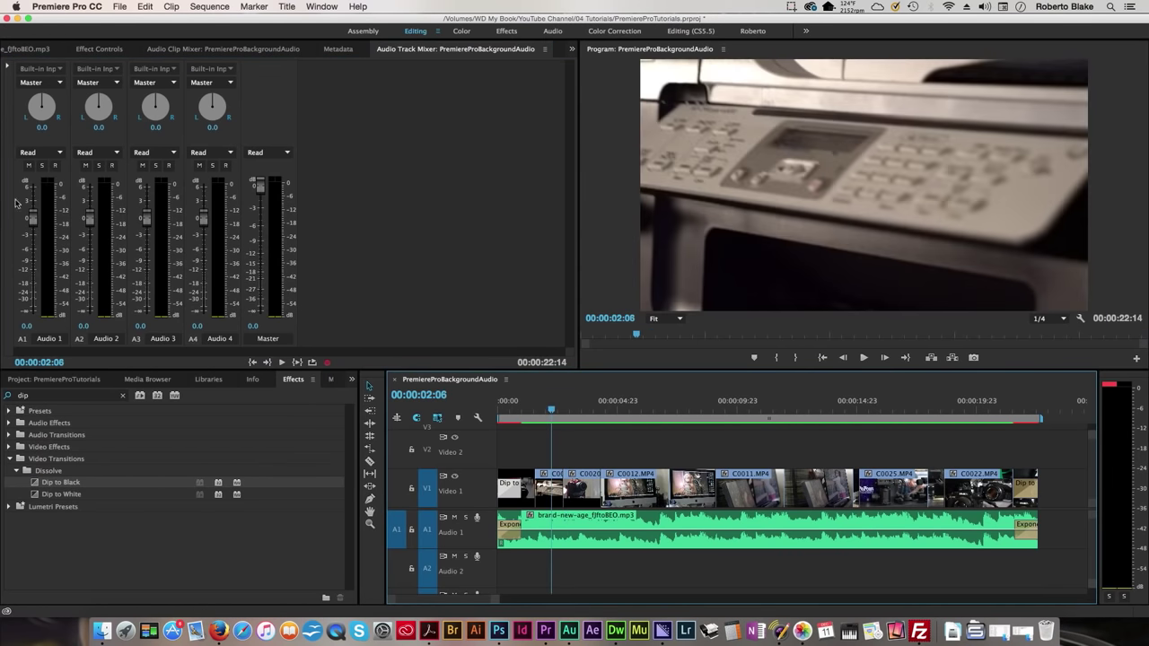
- Set the Audio 1 fader to -2.4 and the Master fader to -2.3
left_click_drag(32, 220, 33, 241)
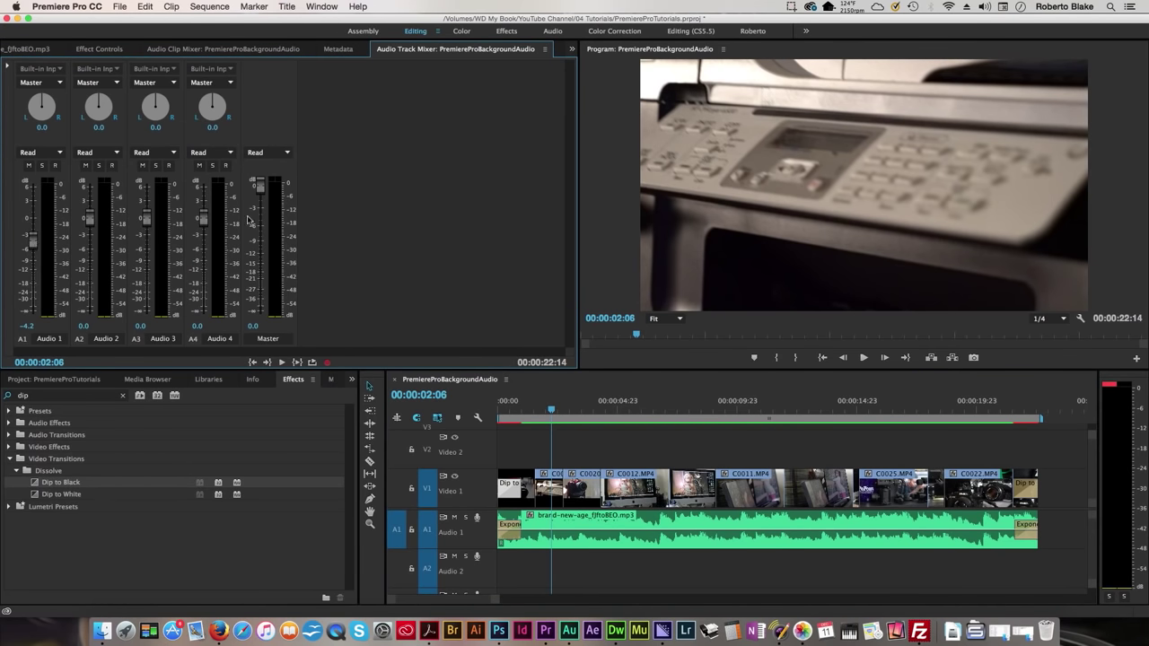
left_click_drag(260, 185, 260, 211)
left_click_drag(33, 244, 35, 235)
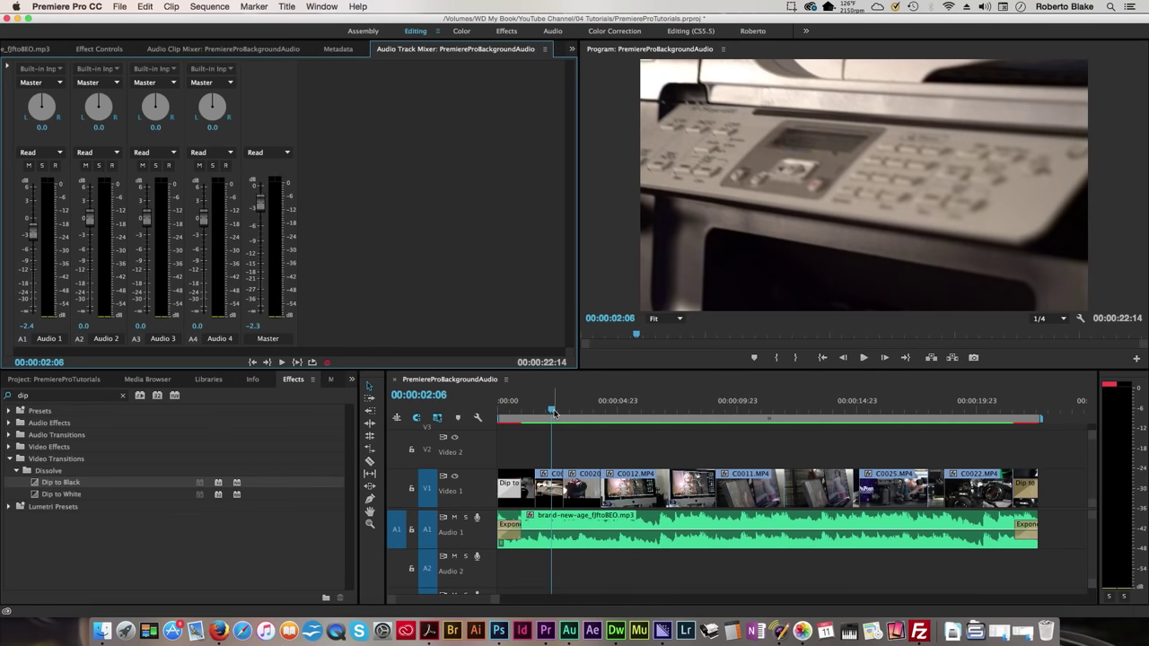
left_click_drag(554, 412, 576, 411)
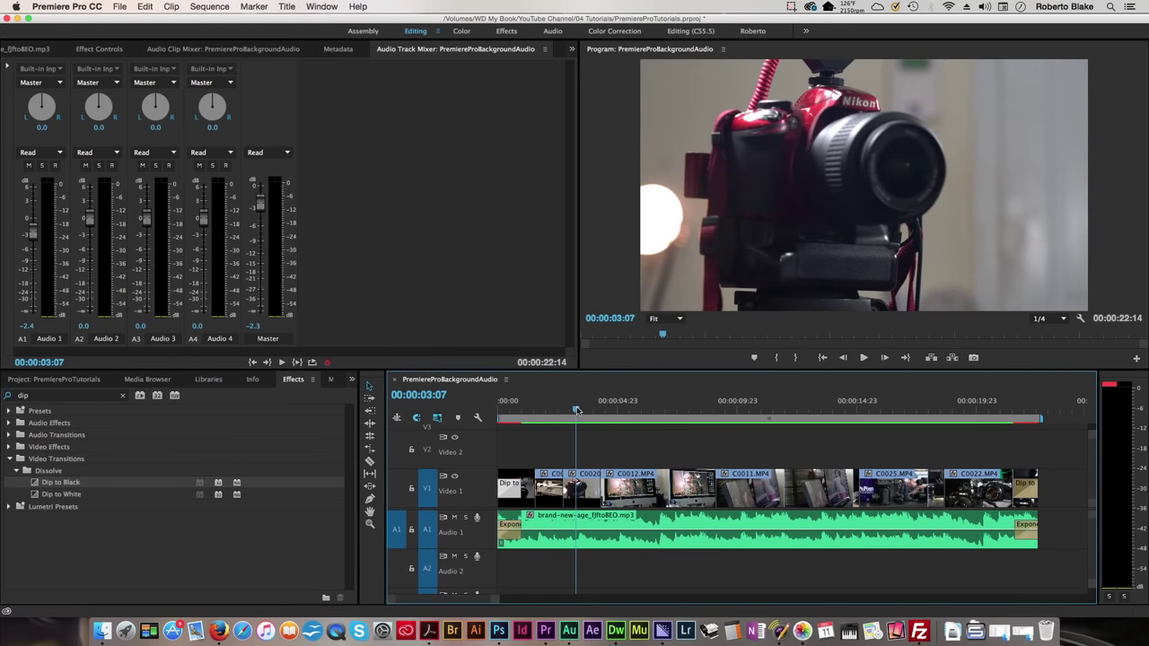